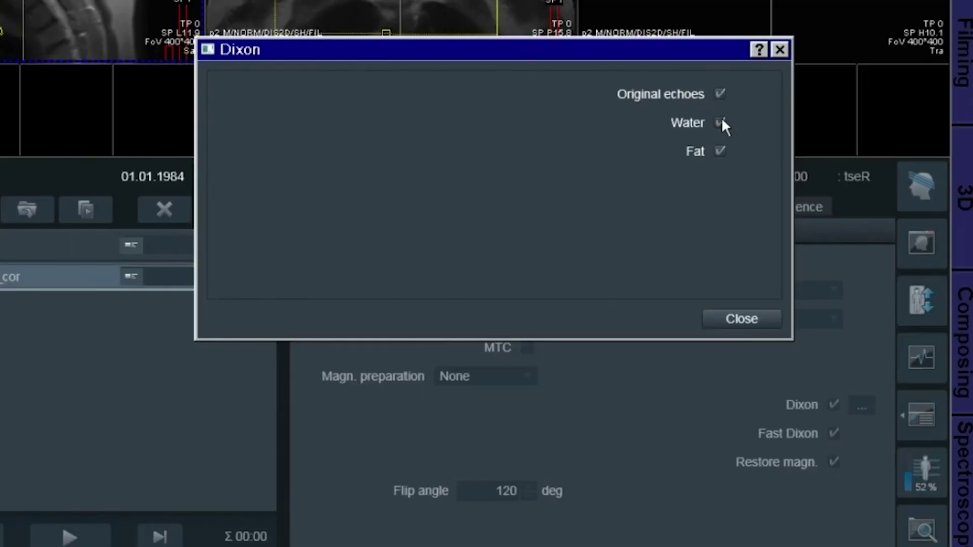
Set the Dixon contrast options of the t2_tse_dixon_cor protocol to Water and Fat only, without Original echoes
{"action": "left_click", "coordinate": [722, 151]}
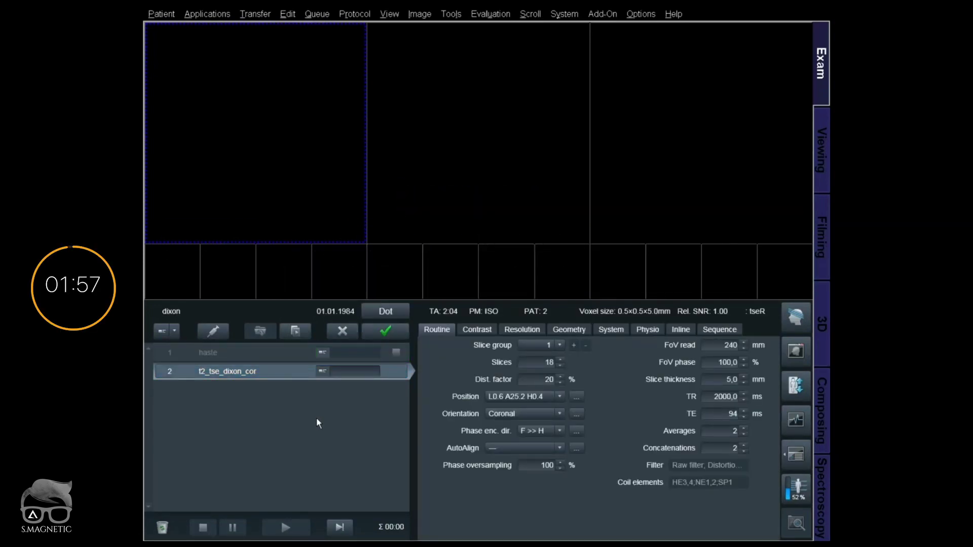
{"action": "left_click", "coordinate": [489, 330]}
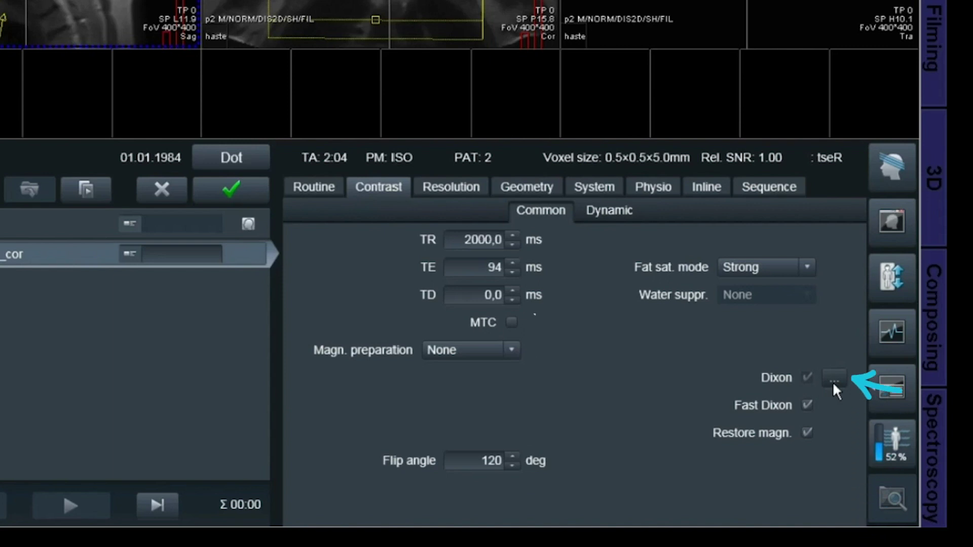
{"action": "left_click", "coordinate": [834, 381]}
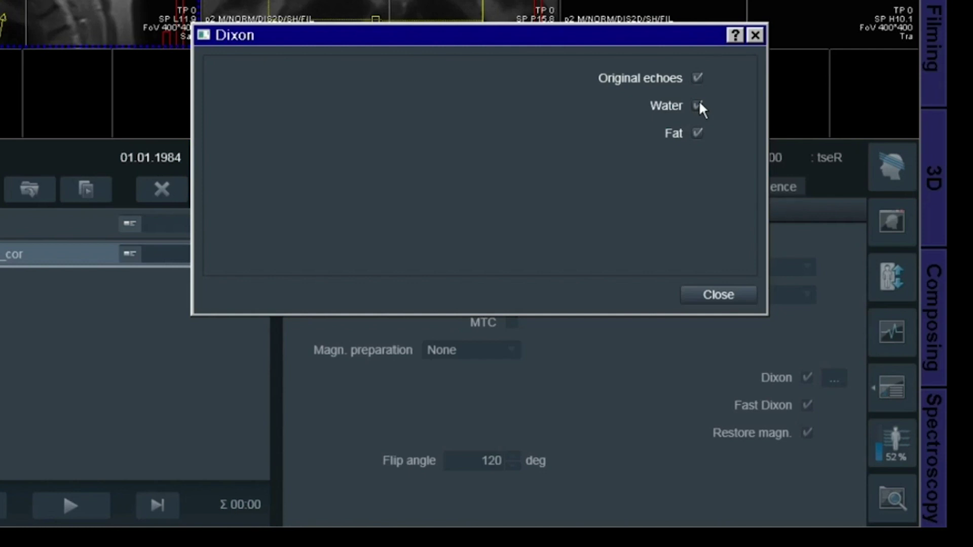
{"action": "left_click", "coordinate": [698, 106]}
{"action": "left_click", "coordinate": [704, 297]}
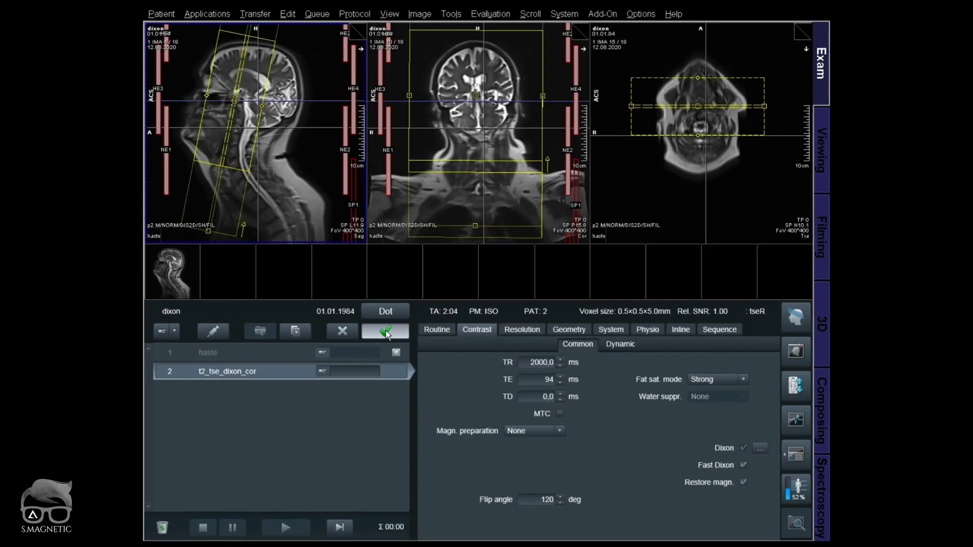
Start the t2_tse_dixon_cor measurement and open the inline display for its incoming images
{"action": "left_click", "coordinate": [385, 333]}
{"action": "left_click", "coordinate": [788, 352]}
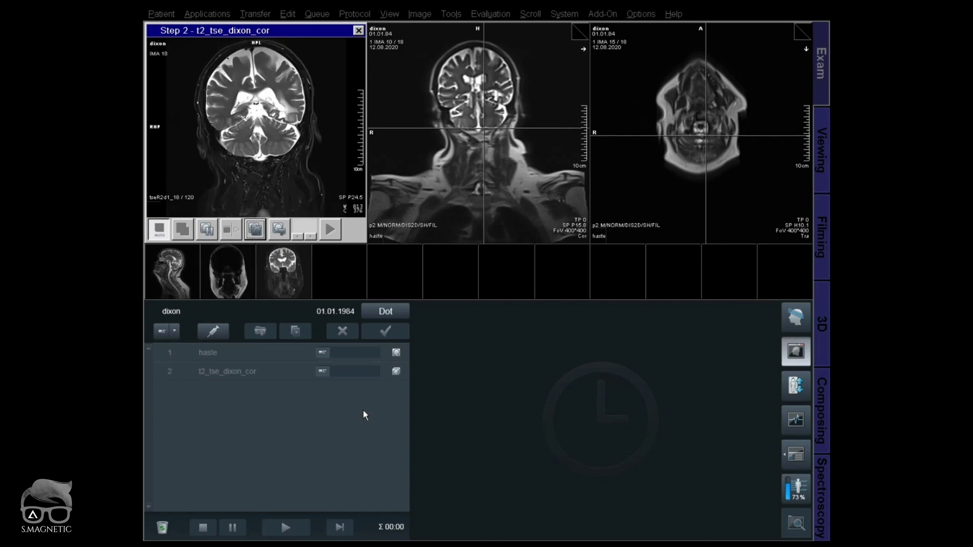
Show the Water and Fat series in the second and third image segments and check the exam's series list in the Patient Browser
{"action": "left_click_drag", "start_coordinate": [289, 288], "coordinate": [501, 201]}
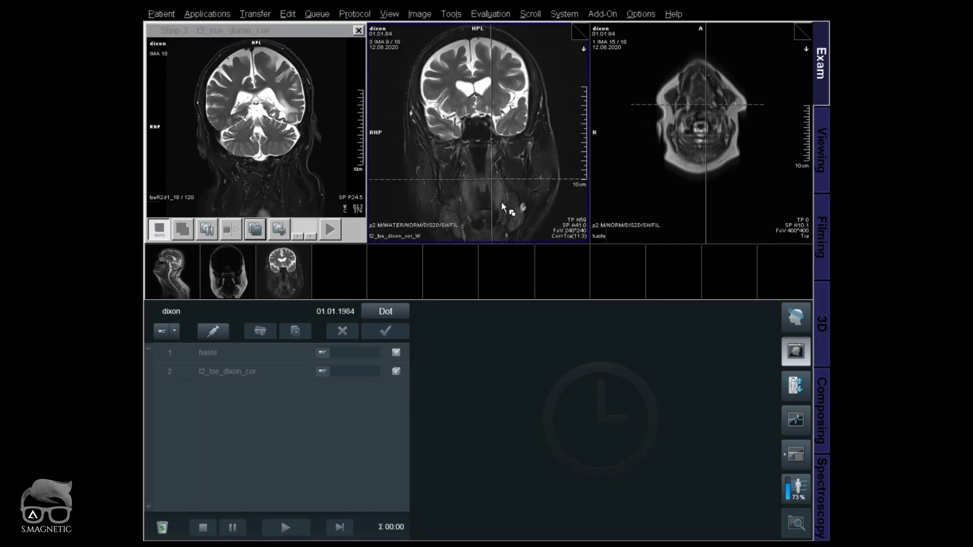
{"action": "left_click_drag", "start_coordinate": [396, 379], "coordinate": [660, 194]}
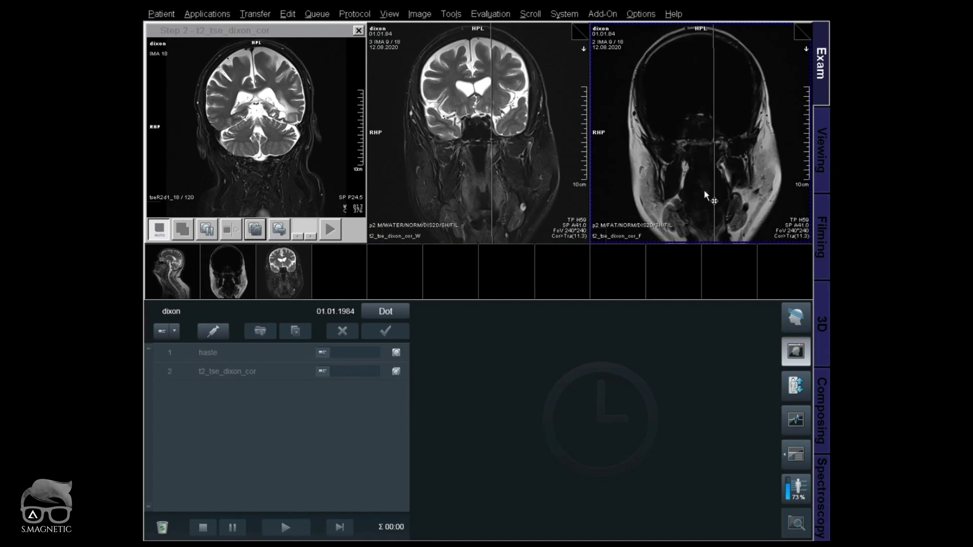
{"action": "key", "text": "ctrl+b"}
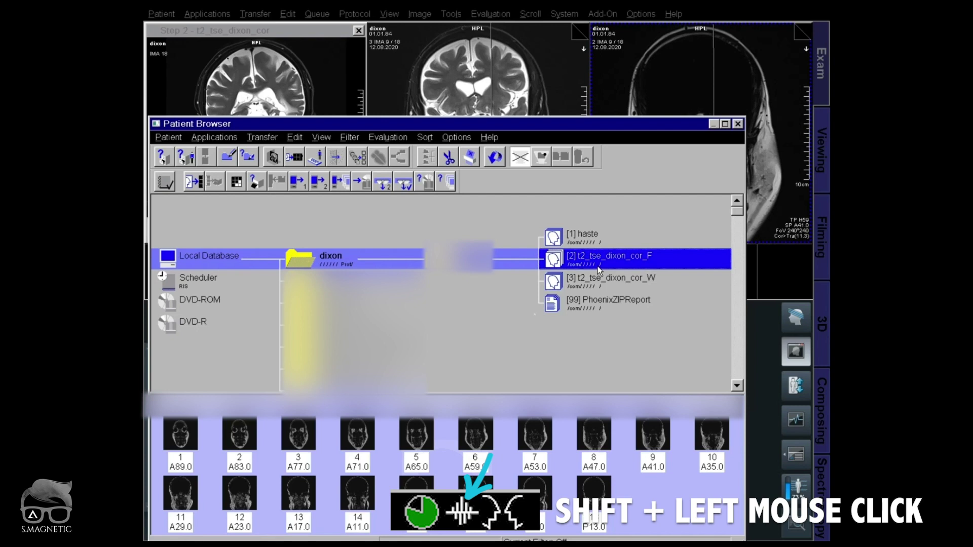
{"action": "left_click", "coordinate": [738, 124]}
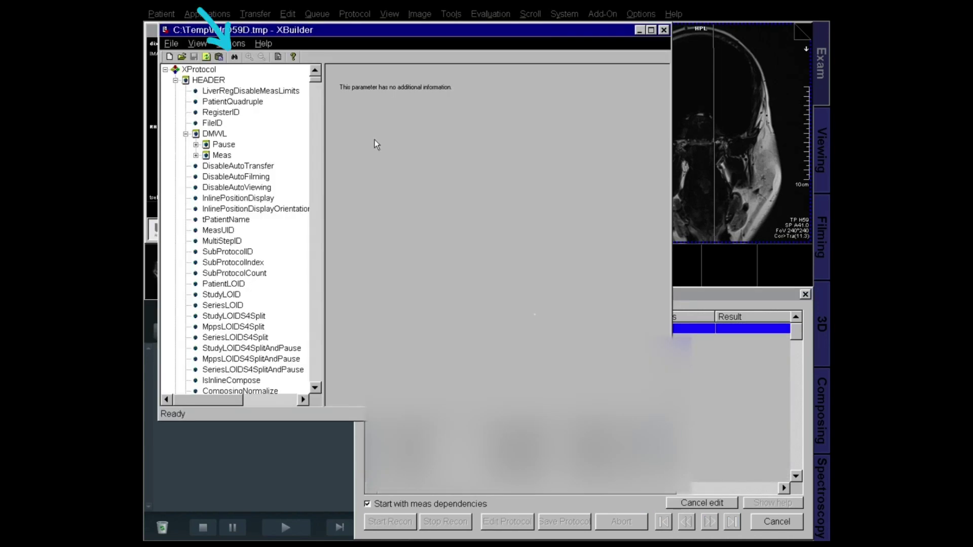
Search the protocol parameters for "original" and inspect the Fat, Water, InPhase and OpposedPhase entries under sMrDixonOptions
{"action": "left_click", "coordinate": [234, 57]}
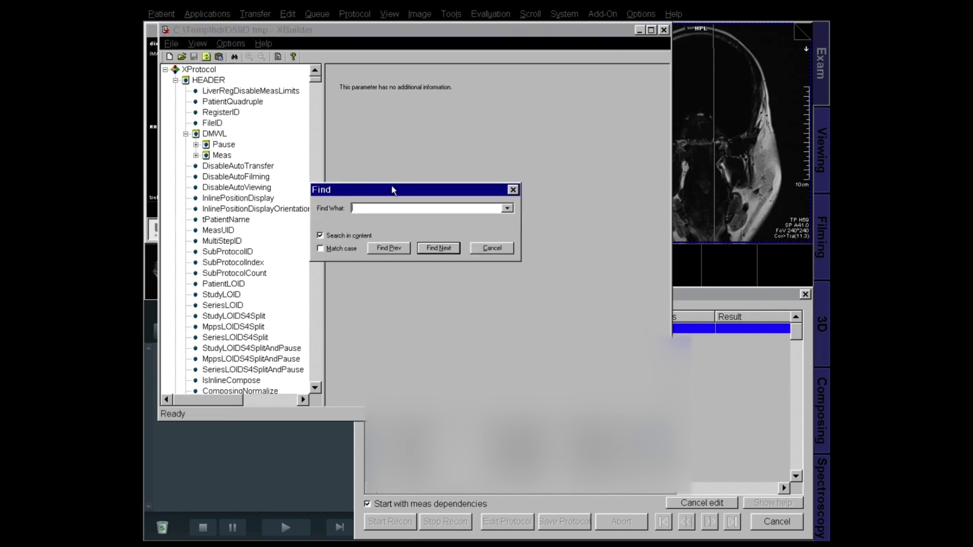
{"action": "type", "text": "original"}
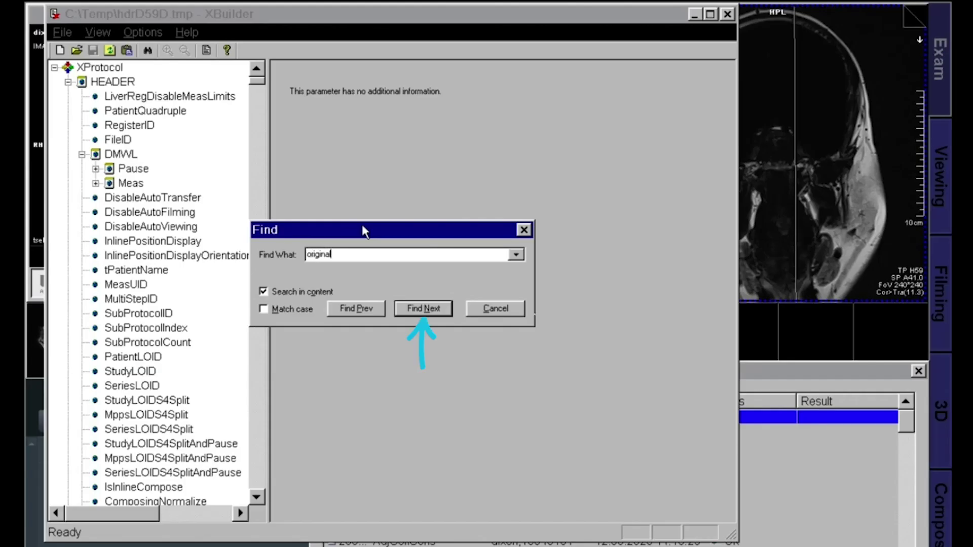
{"action": "key", "text": "Return"}
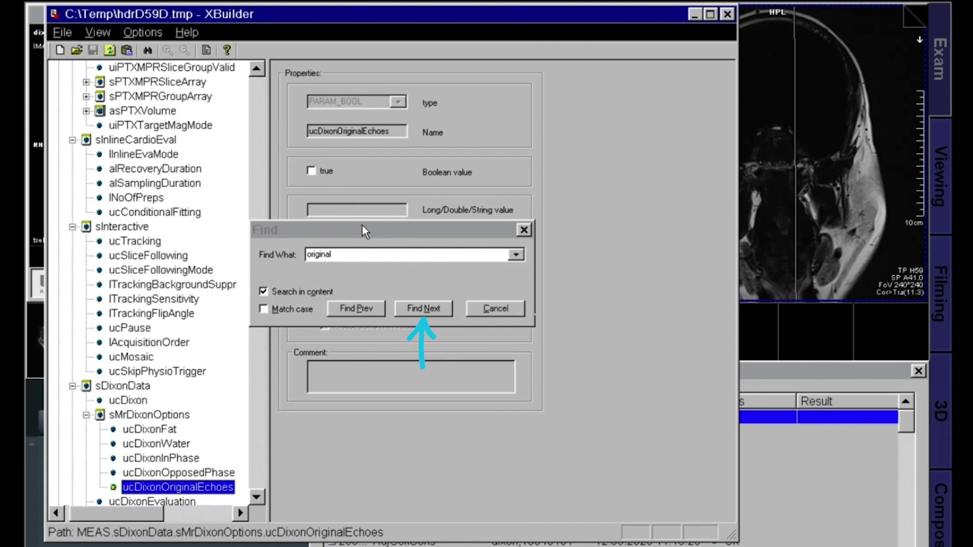
{"action": "left_click_drag", "start_coordinate": [362, 224], "coordinate": [455, 343]}
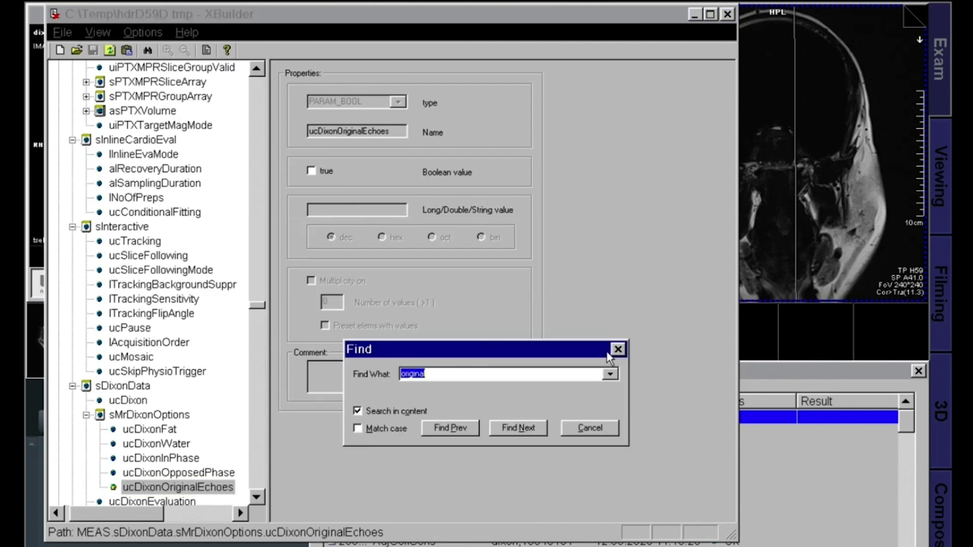
{"action": "left_click", "coordinate": [616, 349]}
{"action": "left_click", "coordinate": [174, 431]}
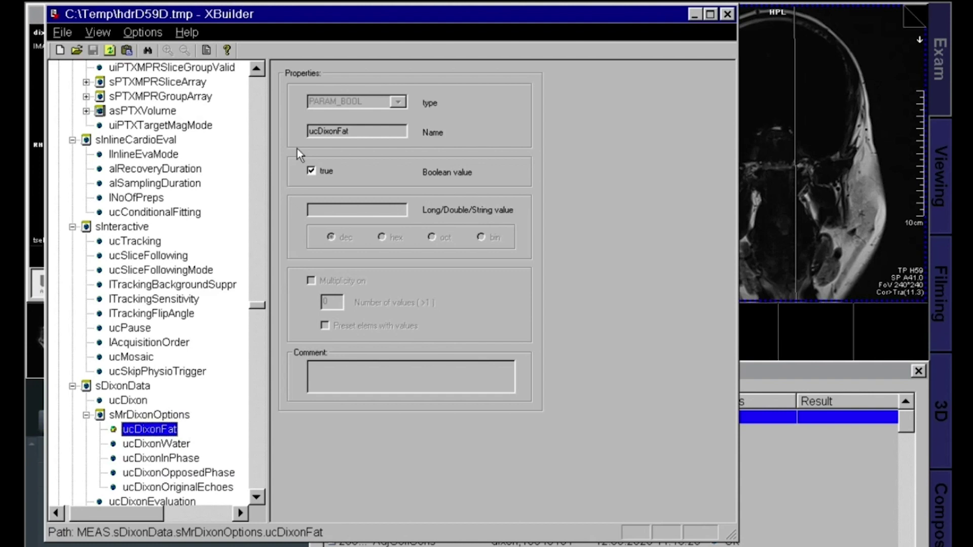
{"action": "left_click", "coordinate": [180, 444]}
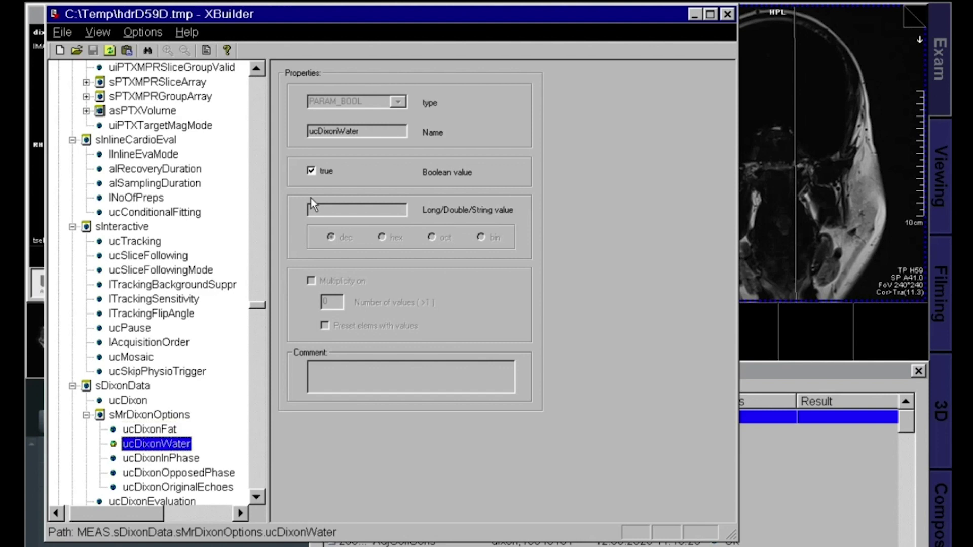
{"action": "left_click", "coordinate": [188, 459]}
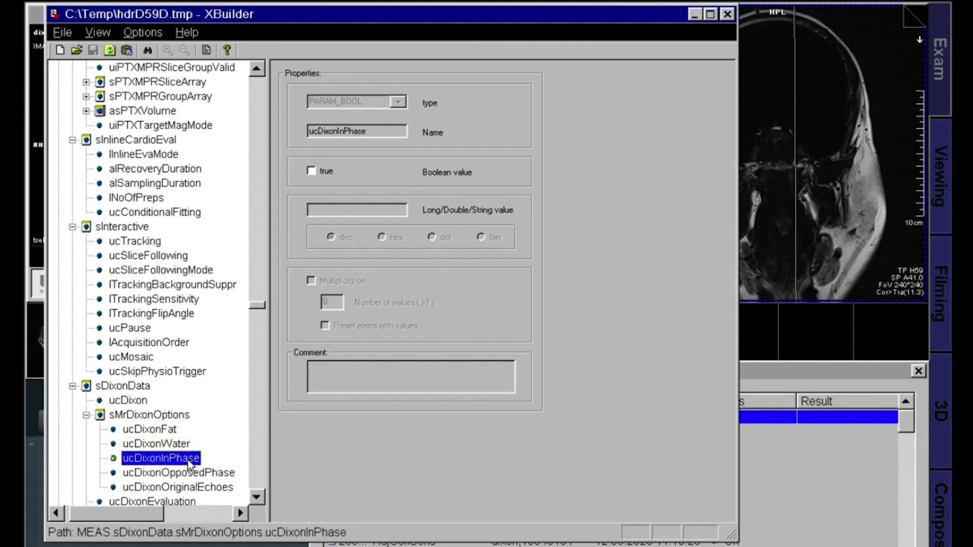
{"action": "left_click", "coordinate": [201, 473]}
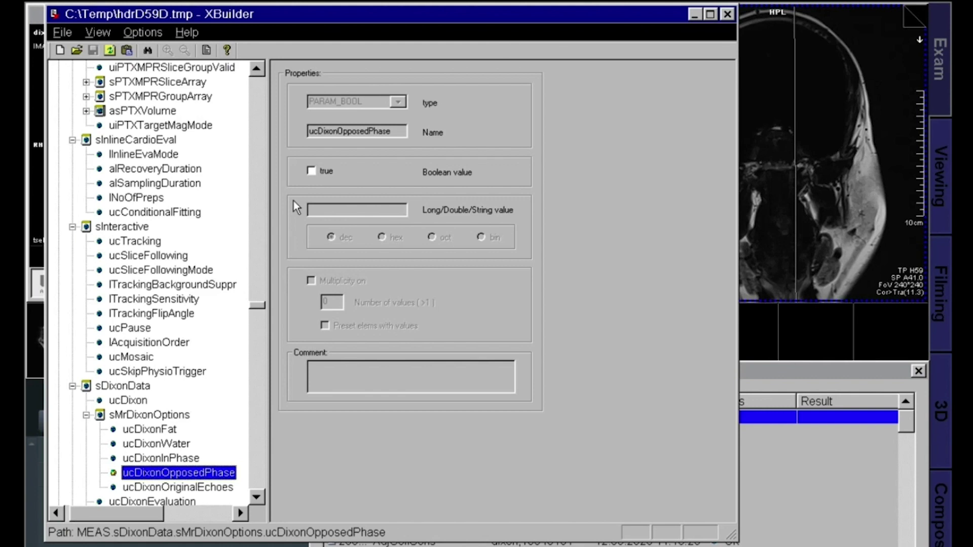
Set ucDixonOriginalEchoes to true, save the edited protocol, and start the retrospective reconstruction of t2_tse_dixon_cor
{"action": "left_click", "coordinate": [207, 487]}
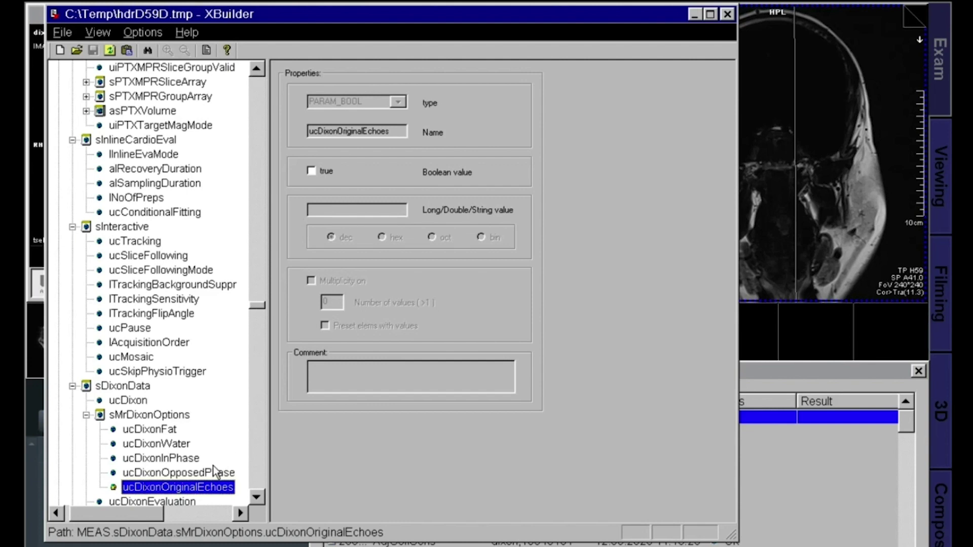
{"action": "left_click", "coordinate": [311, 171]}
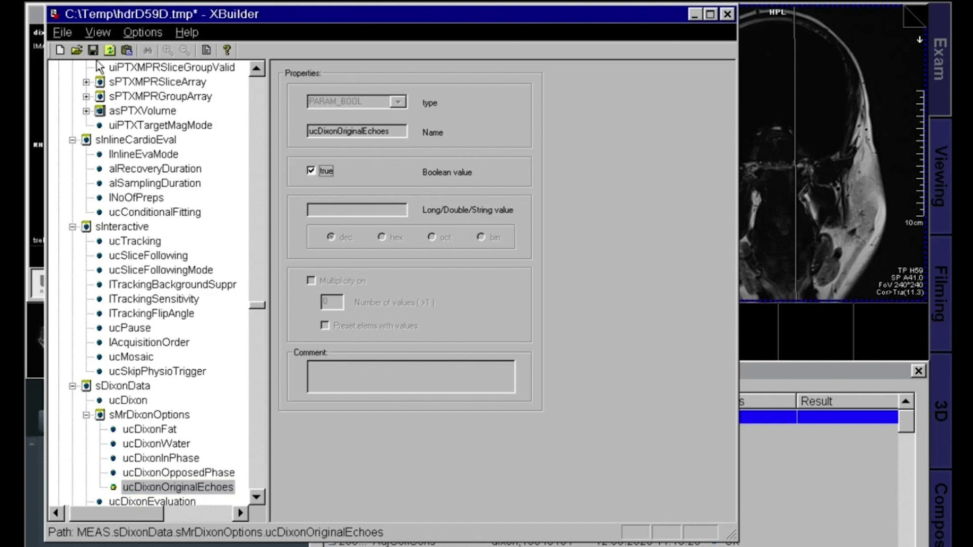
{"action": "left_click", "coordinate": [92, 50]}
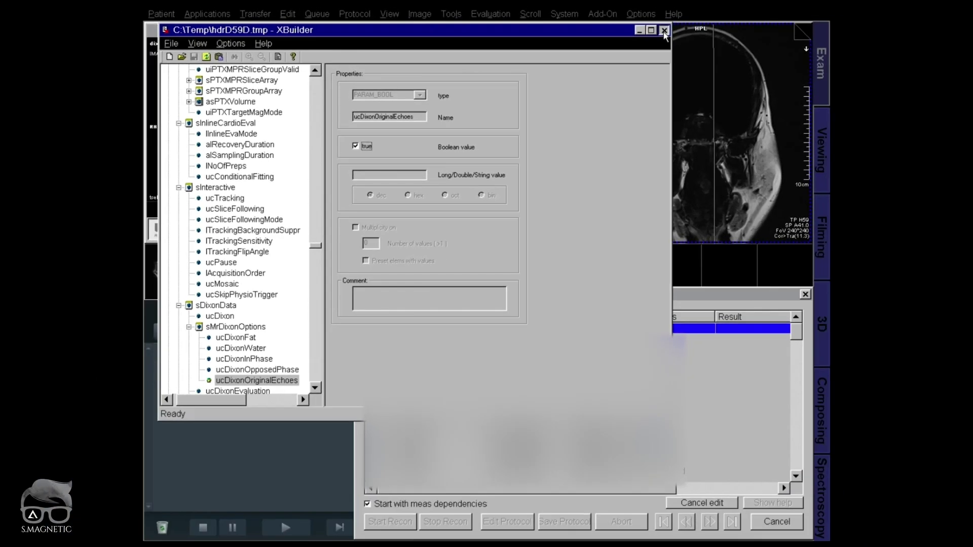
{"action": "left_click", "coordinate": [663, 30]}
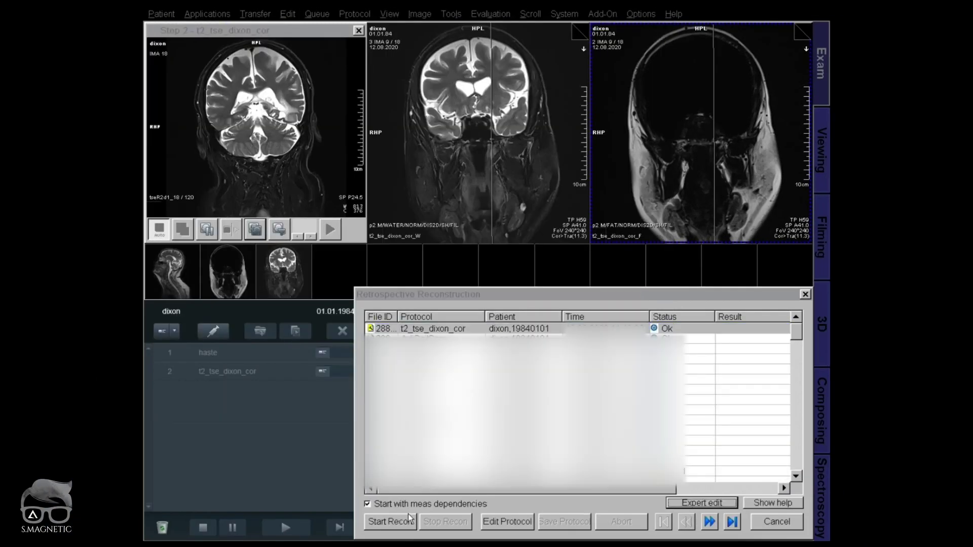
{"action": "key", "text": "Return"}
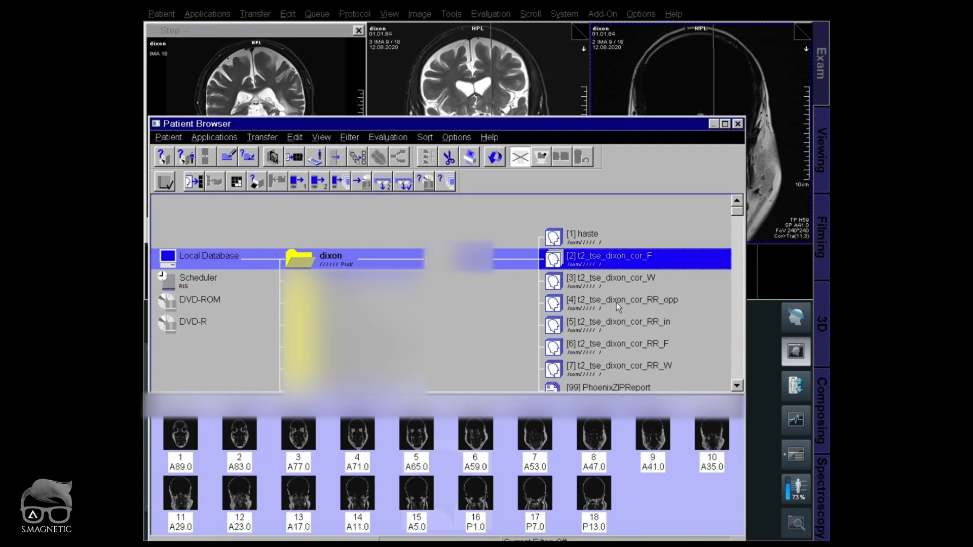
Load the t2_tse_dixon_cor_RR_opp and RR_in series into the second and third image segments and page both to image 13
{"action": "left_click", "coordinate": [616, 303]}
{"action": "key", "text": "shift+Down"}
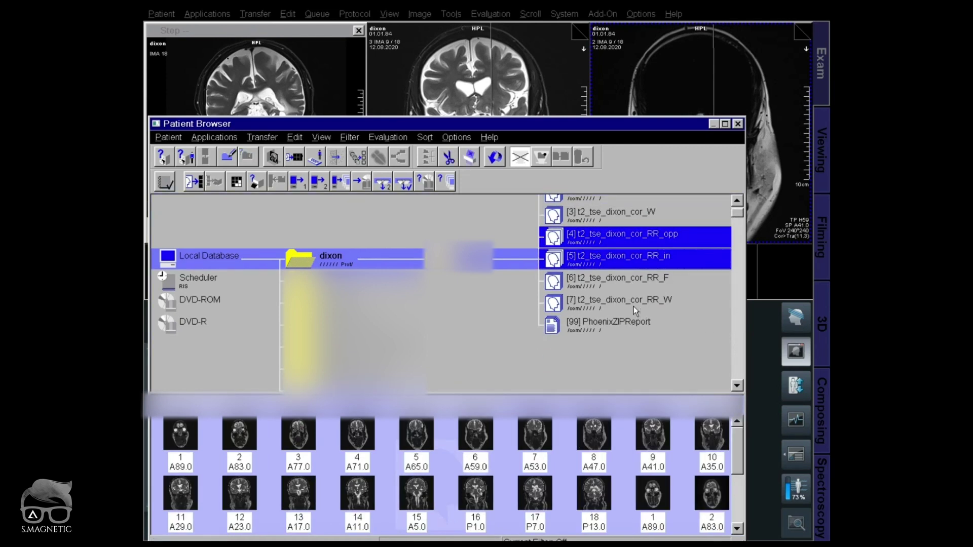
{"action": "scroll", "coordinate": [633, 306], "scroll_direction": "up", "scroll_amount": 2}
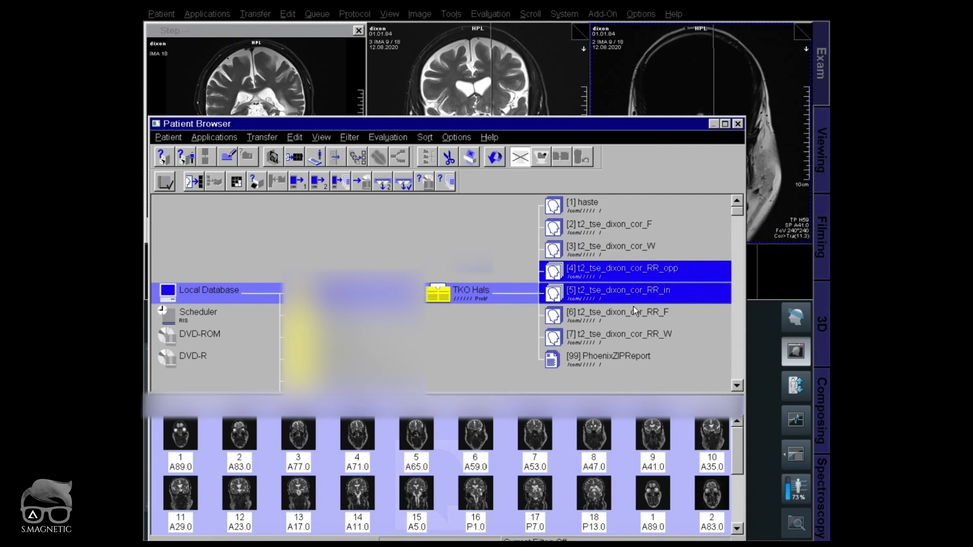
{"action": "double_click", "coordinate": [656, 278]}
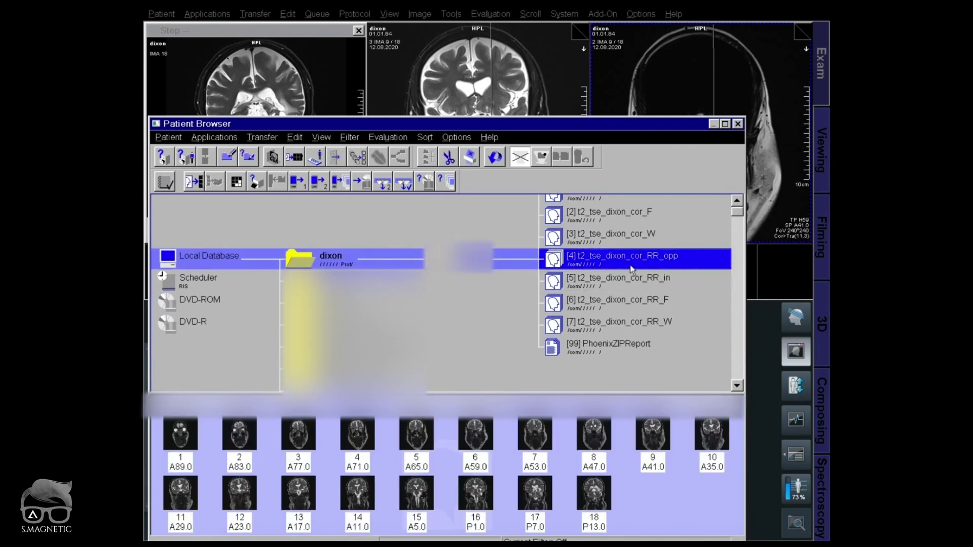
{"action": "double_click", "coordinate": [601, 277]}
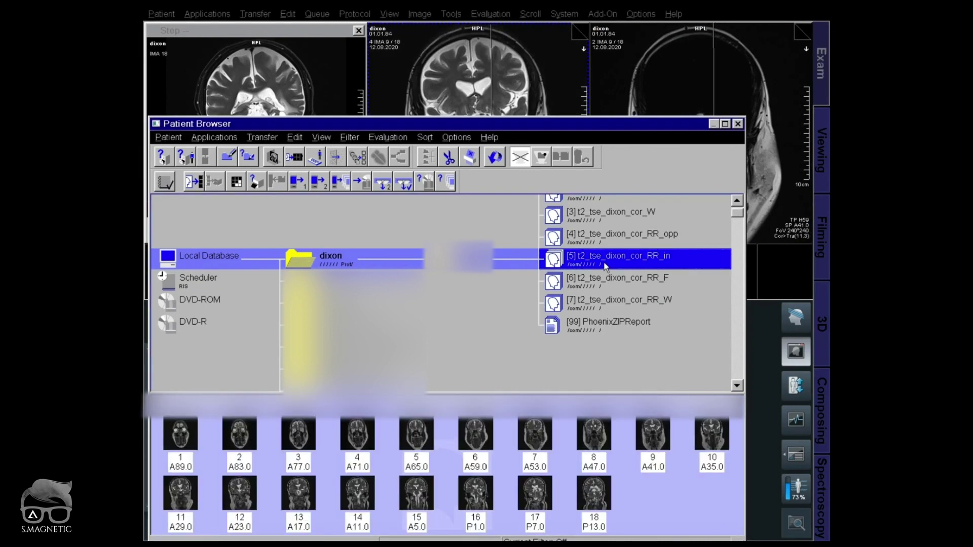
{"action": "left_click", "coordinate": [738, 124]}
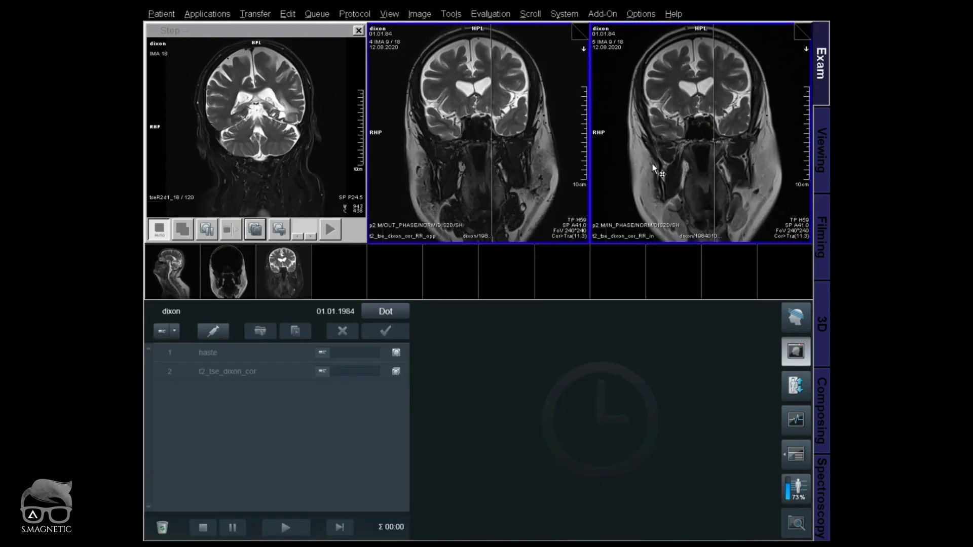
{"action": "scroll", "coordinate": [650, 164], "scroll_direction": "down", "scroll_amount": 3}
{"action": "scroll", "coordinate": [645, 167], "scroll_direction": "down", "scroll_amount": 1}
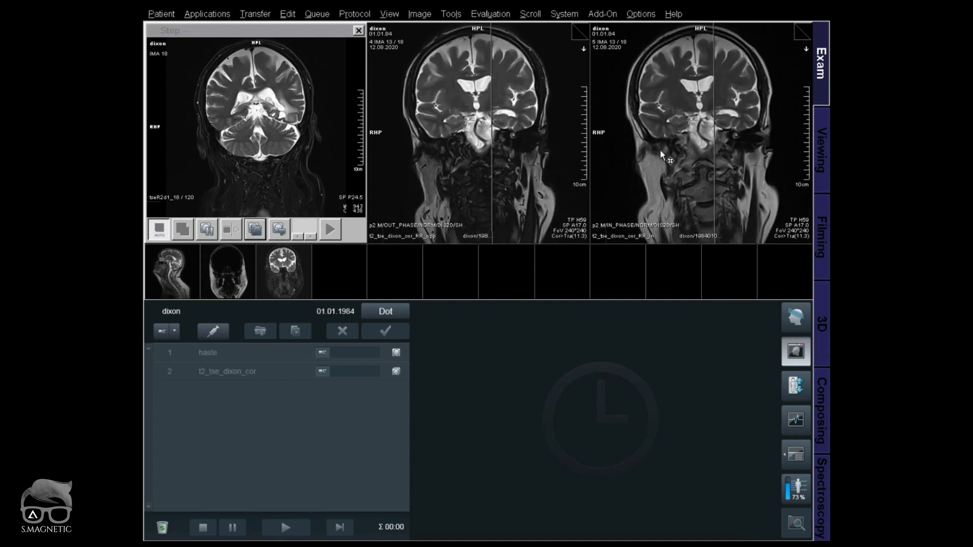
Open the step properties of the measured t2_tse_dixon_cor and check the Dixon options in its contrast parameters
{"action": "left_click", "coordinate": [282, 371]}
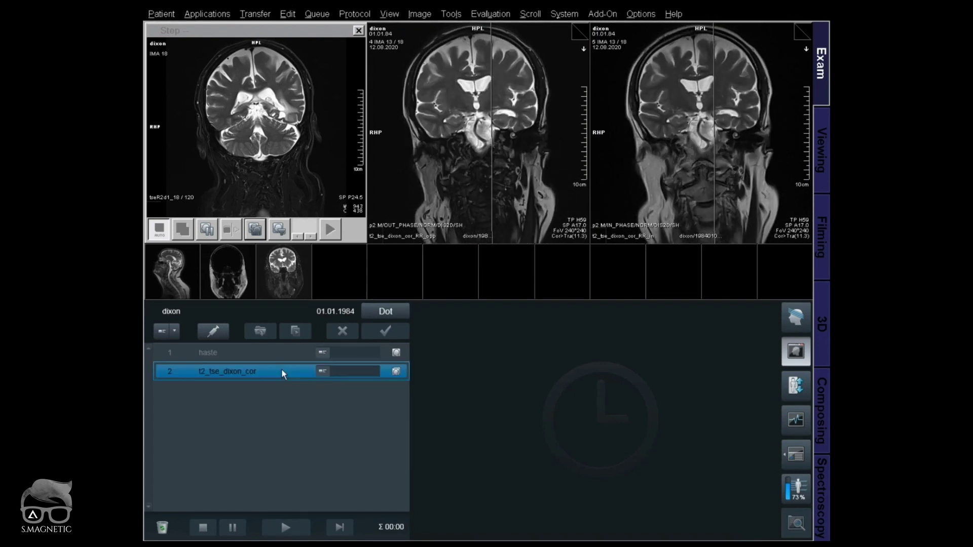
{"action": "double_click", "coordinate": [294, 370]}
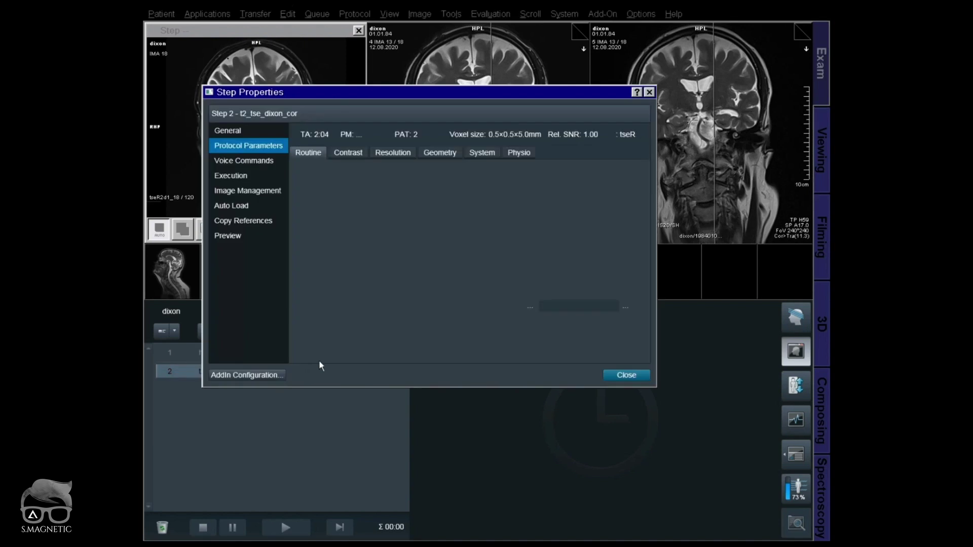
{"action": "left_click", "coordinate": [350, 151]}
{"action": "left_click", "coordinate": [629, 271]}
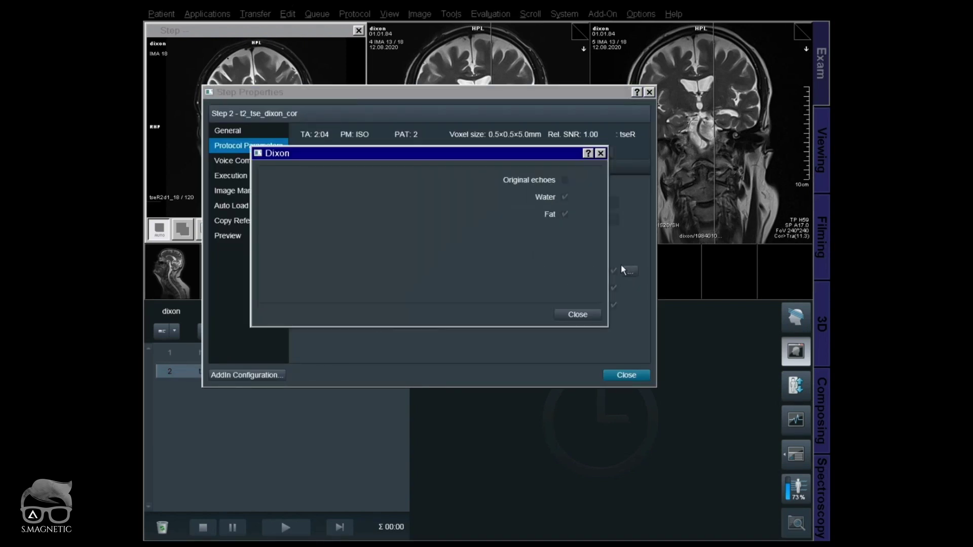